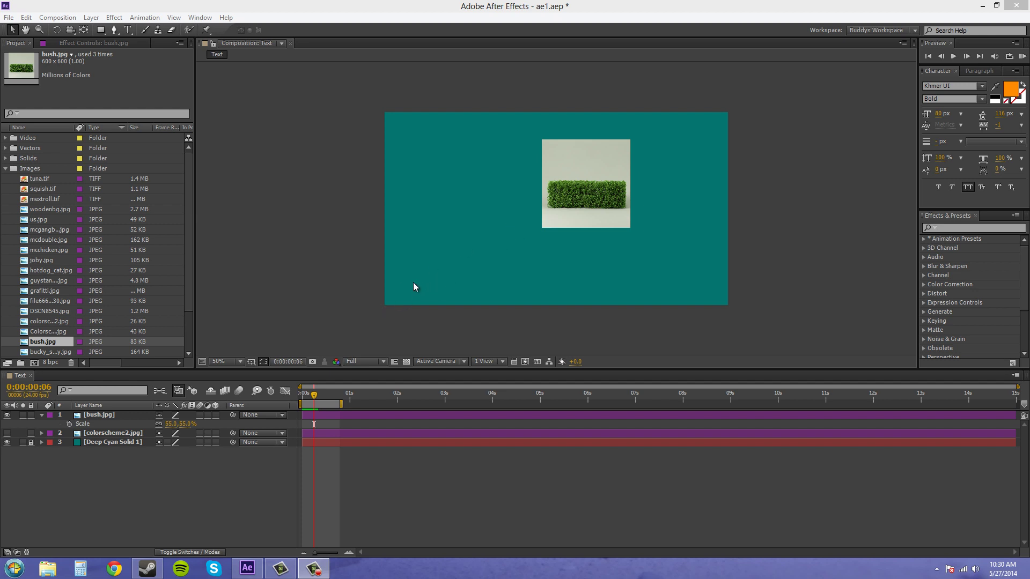
Step: At frame 0, move bush.jpg's Position to -194, 268, just off the left edge
click(587, 191)
drag(313, 397, 284, 400)
click(90, 415)
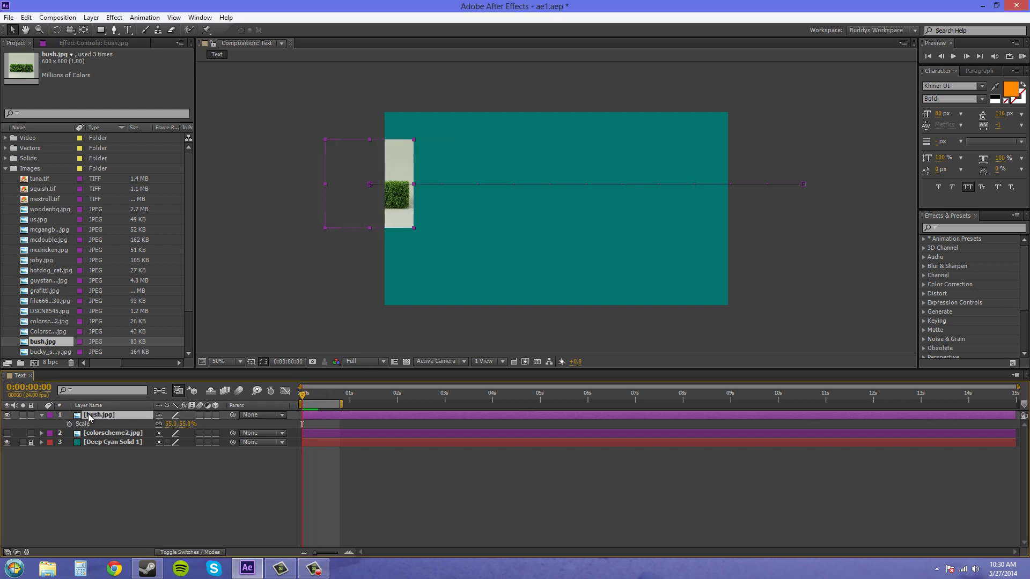
key(p)
drag(397, 200, 362, 206)
drag(302, 394, 274, 392)
Step: RAM-preview the bush slide at 100% viewer zoom and scrub through its frames
click(1022, 57)
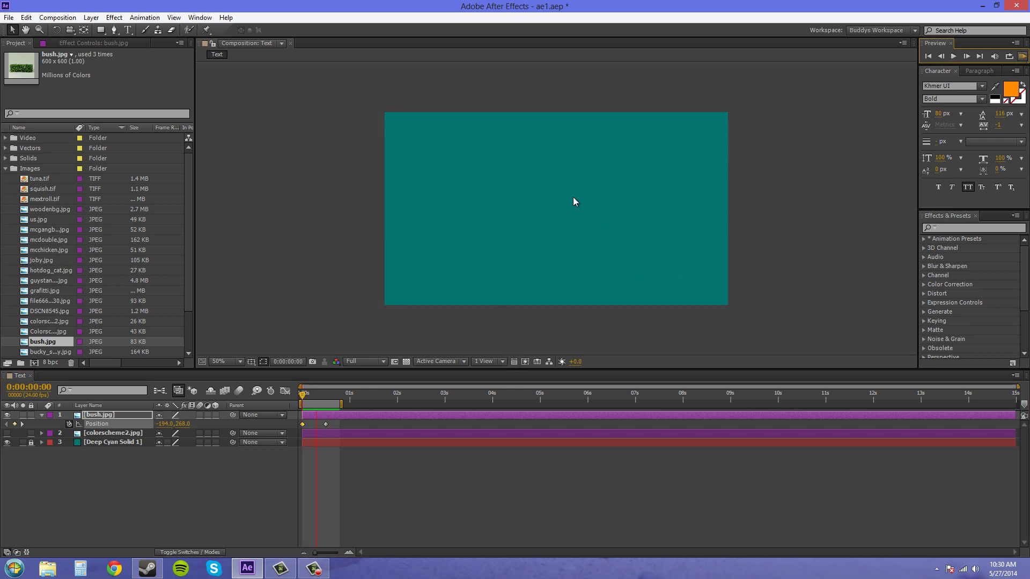
key(period)
key(period)
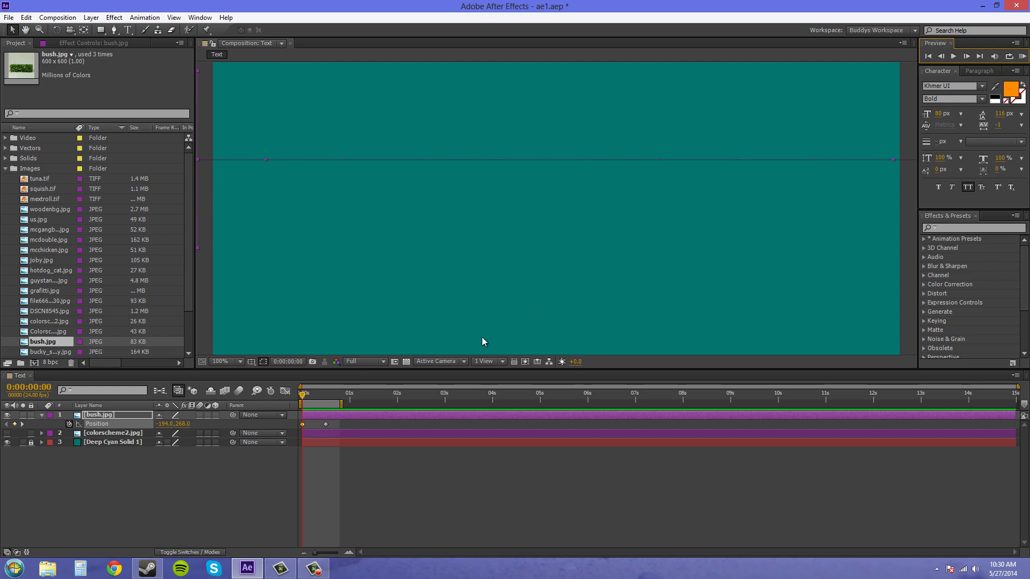
click(310, 395)
mouse_move(310, 396)
mouse_down()
mouse_move(328, 396)
mouse_move(302, 397)
mouse_up()
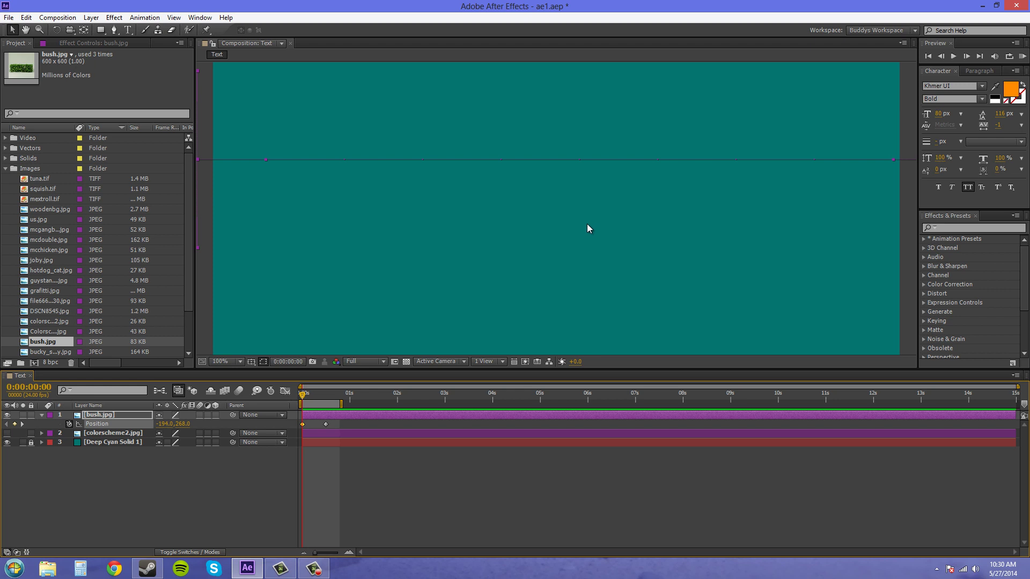
Step: Re-show bush.jpg's Position keyframes, running -194 to 1560 across 12 frames
click(42, 416)
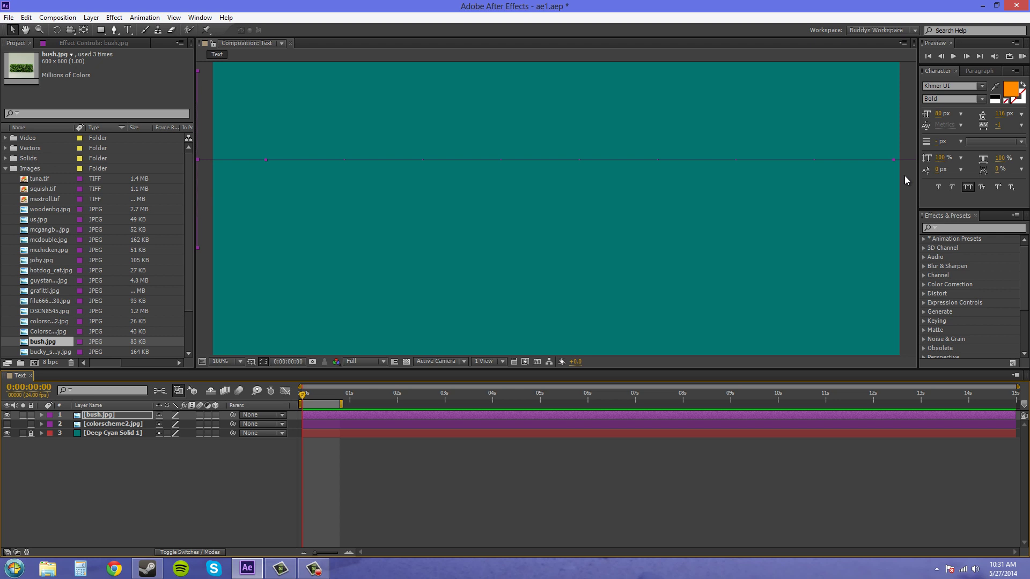
click(146, 419)
key(p)
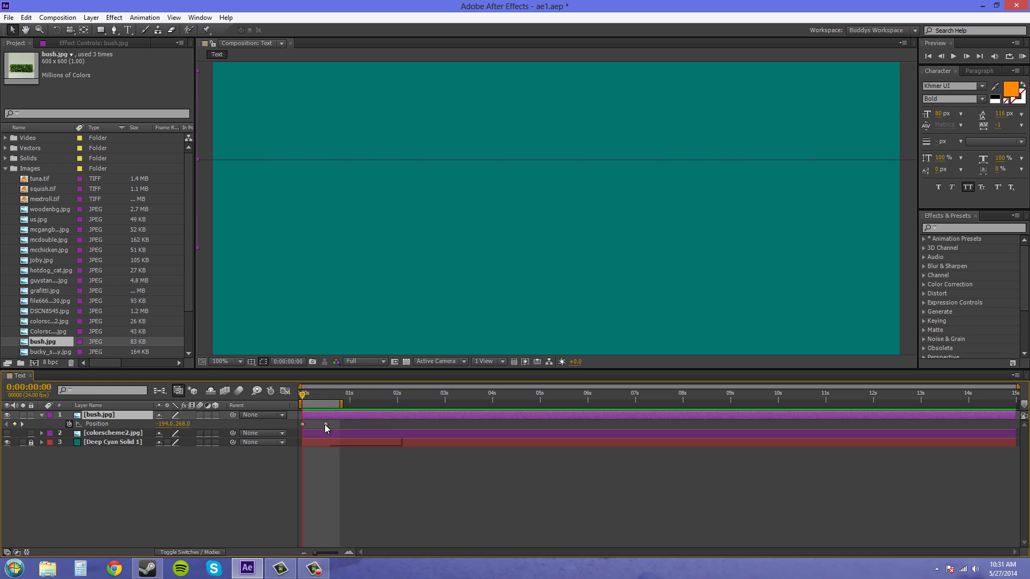
mouse_move(325, 427)
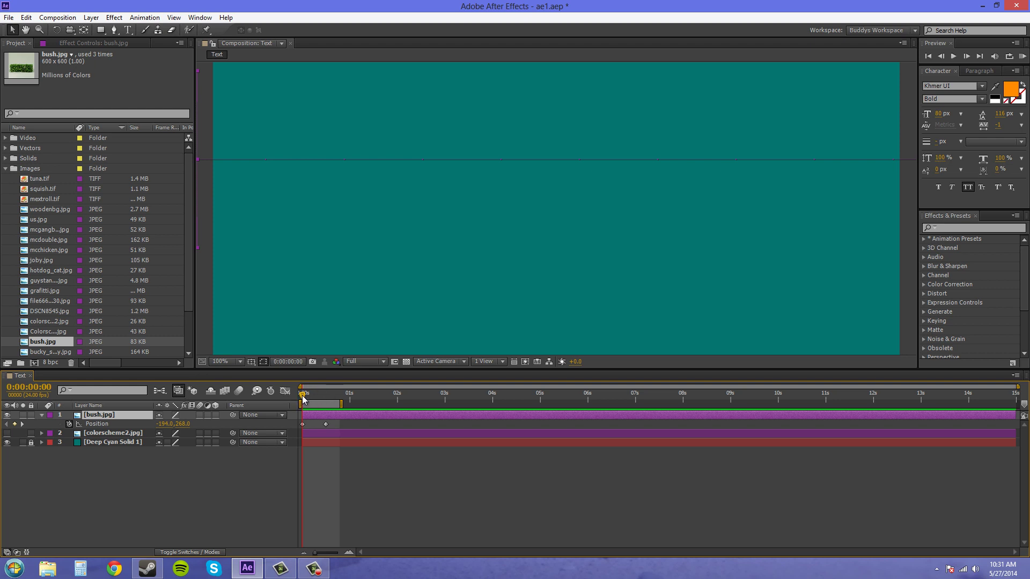
Step: At frame 5, switch on the Timeline's composition Motion Blur master switch
click(309, 396)
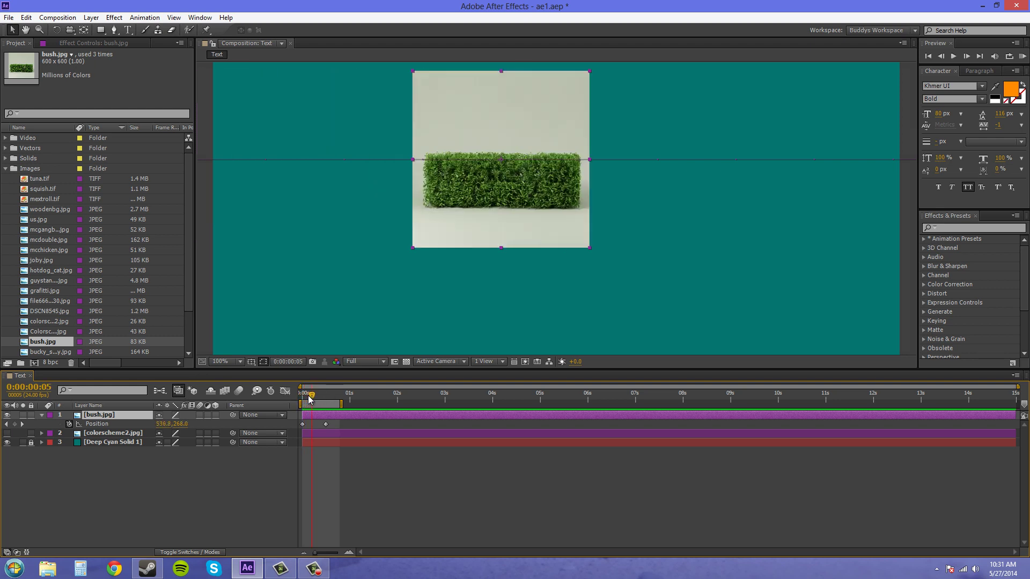
click(240, 391)
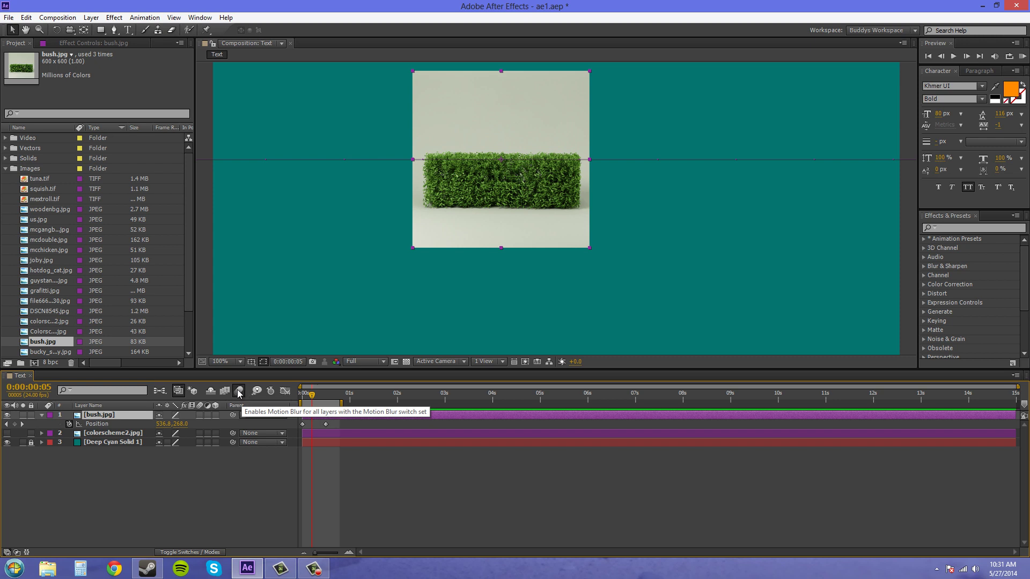
click(240, 391)
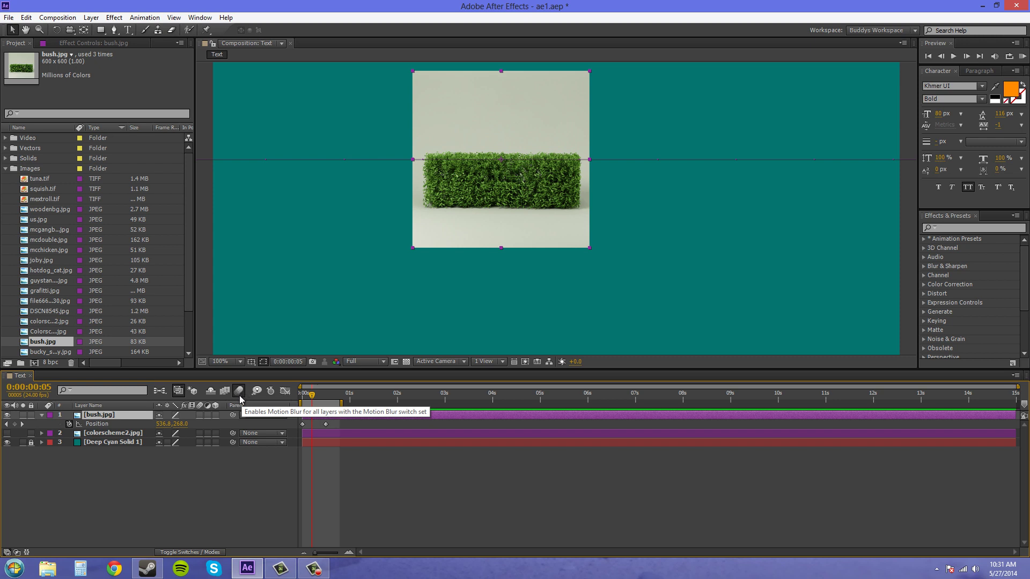
Step: Enable the Motion Blur switch on bush.jpg and RAM-preview the blurred slide
click(200, 416)
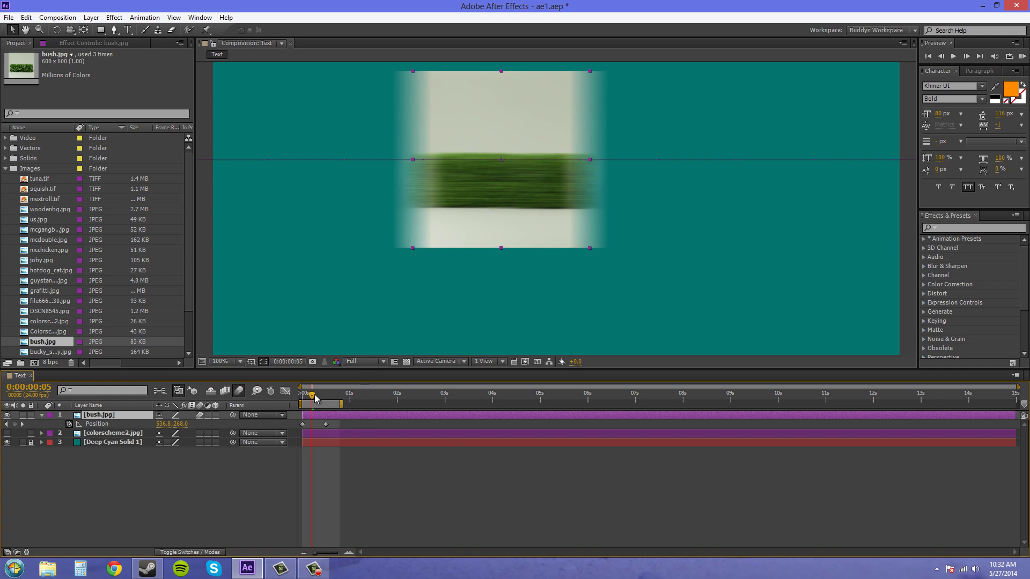
drag(313, 395, 302, 396)
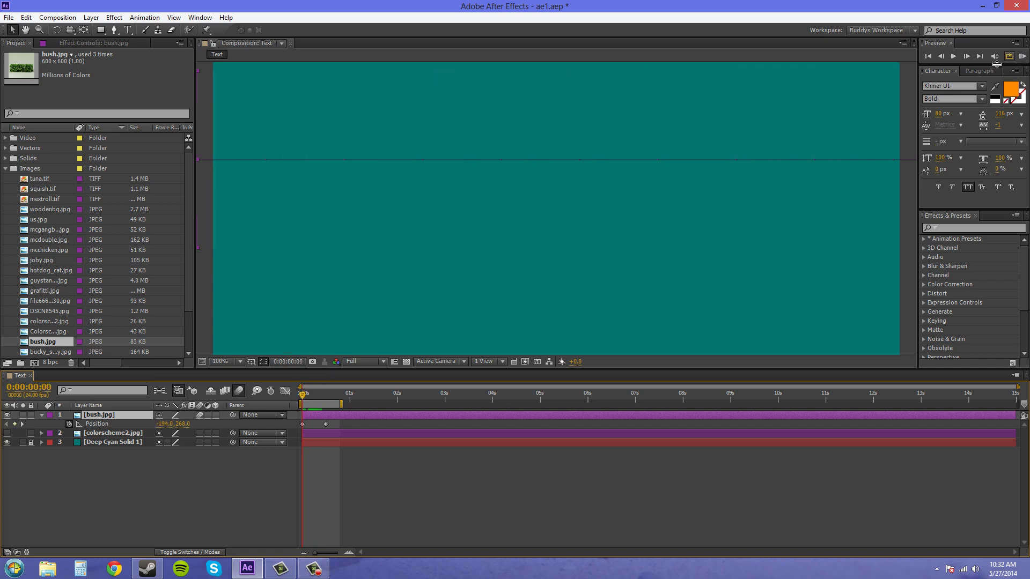
click(1022, 56)
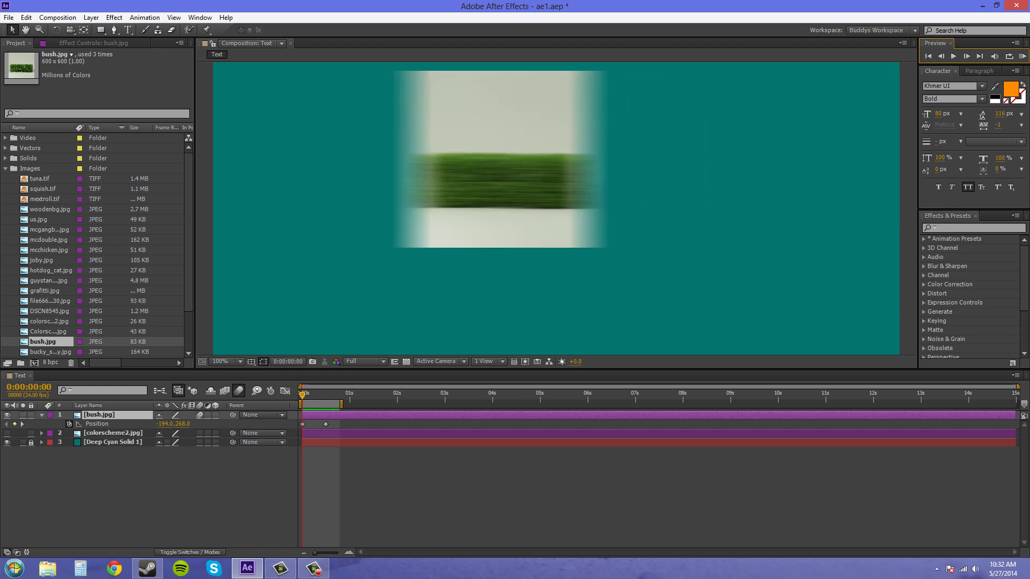
click(1023, 57)
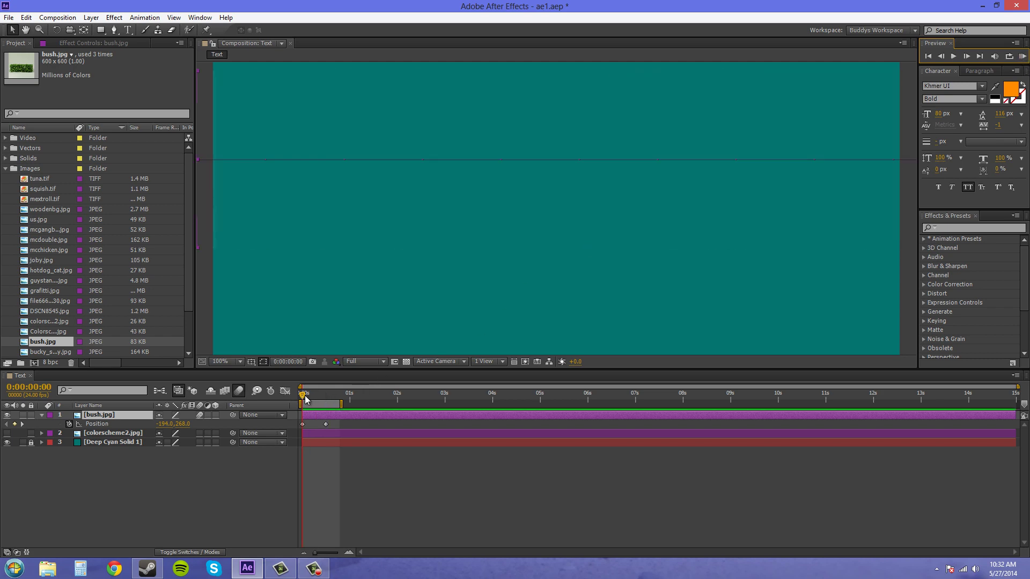
Step: At frame 6, toggle bush.jpg's motion blur off and back on to compare
drag(304, 397, 314, 400)
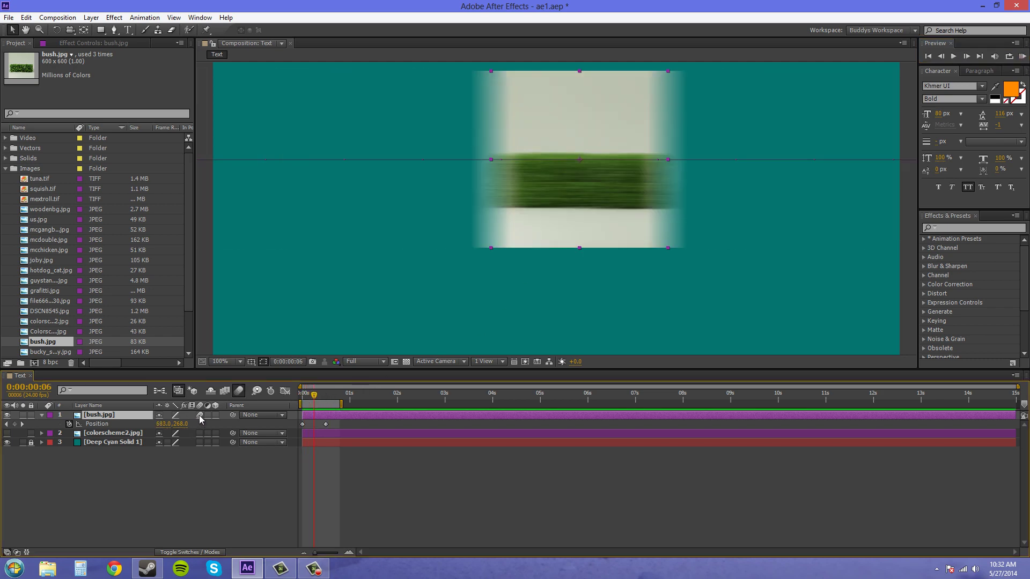
click(200, 415)
click(200, 416)
Step: Open Composition Settings from the Composition menu, move it aside, and view its Advanced settings
click(57, 17)
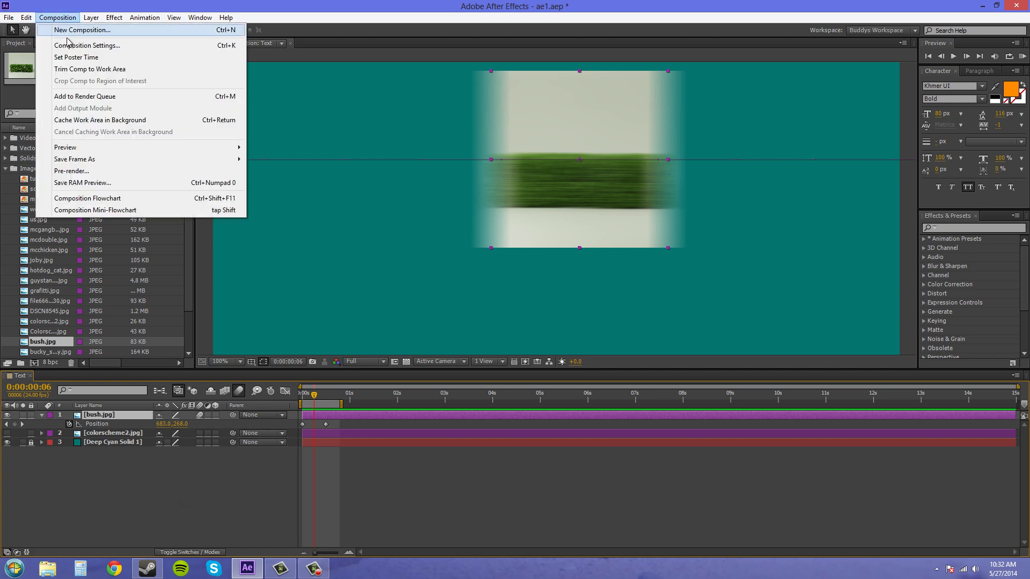
click(103, 47)
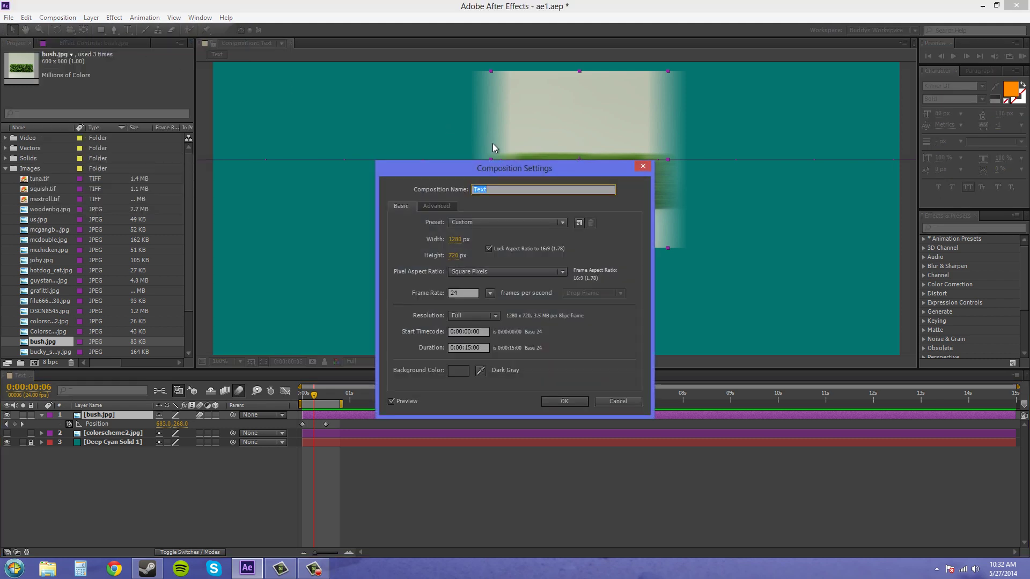
drag(509, 177, 855, 262)
click(780, 299)
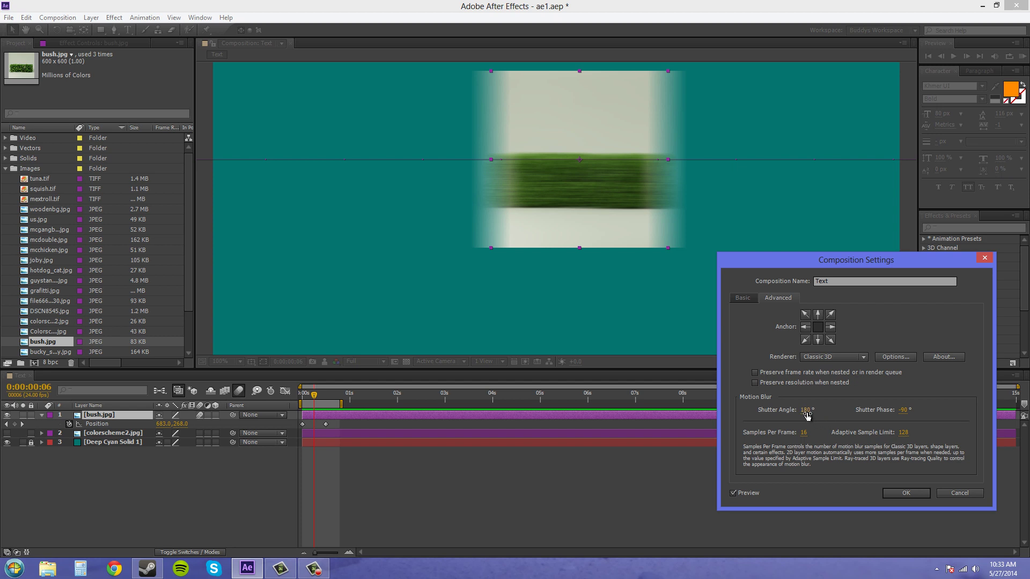
Step: Try Shutter Angle values of 30° and then 720°
click(807, 413)
text(30)
key(Return)
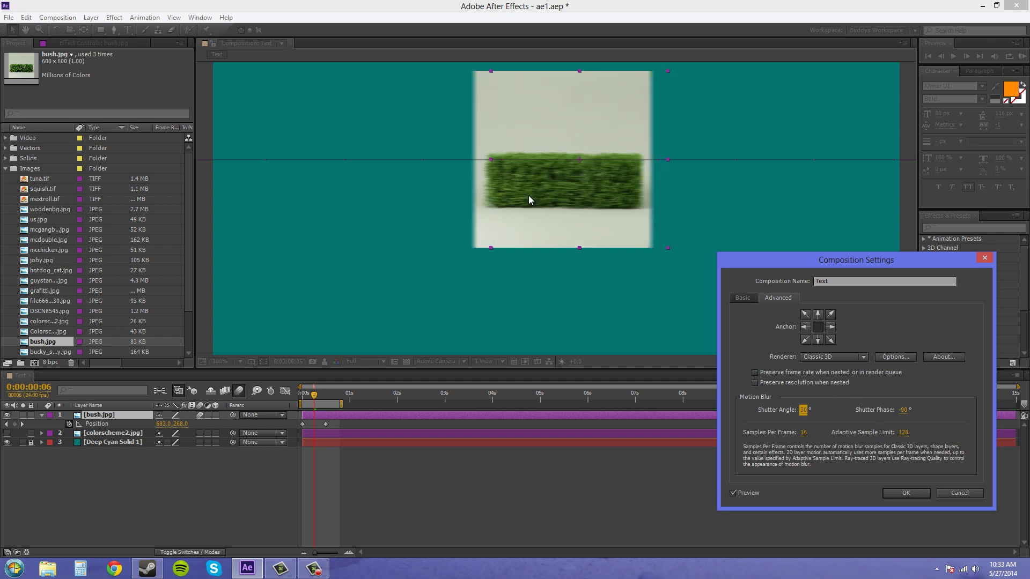
click(805, 410)
text(720)
key(Return)
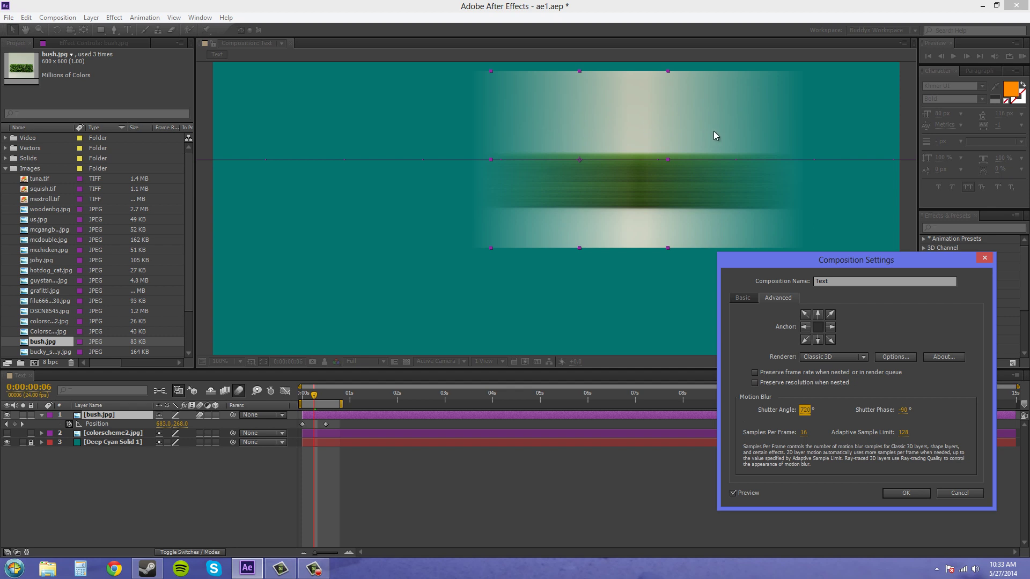
Step: Set the Shutter Angle back to 180°
click(804, 410)
text(180)
key(Return)
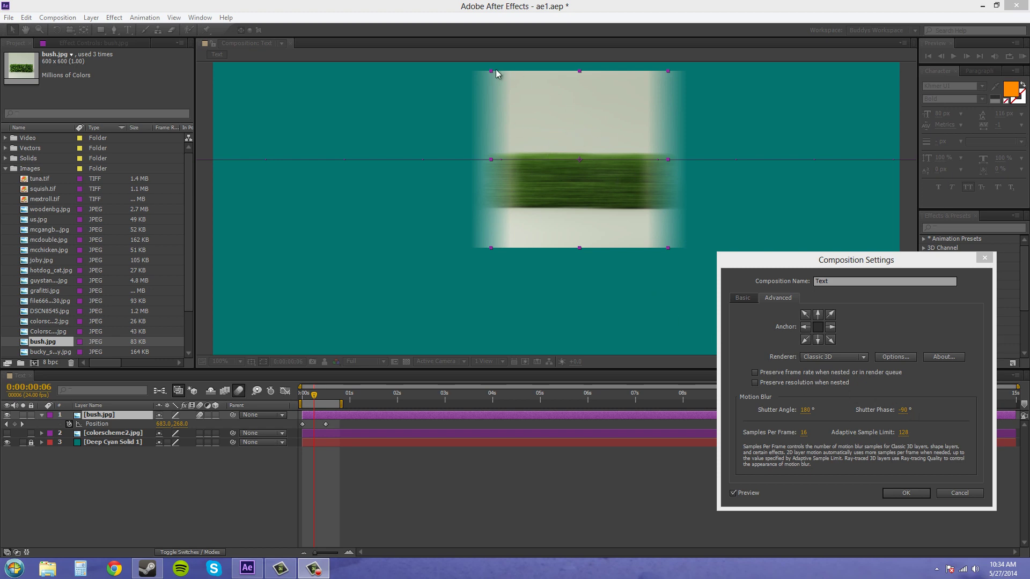
Step: Experiment with Shutter Phase by scrubbing and entering -90° and -360°
click(906, 414)
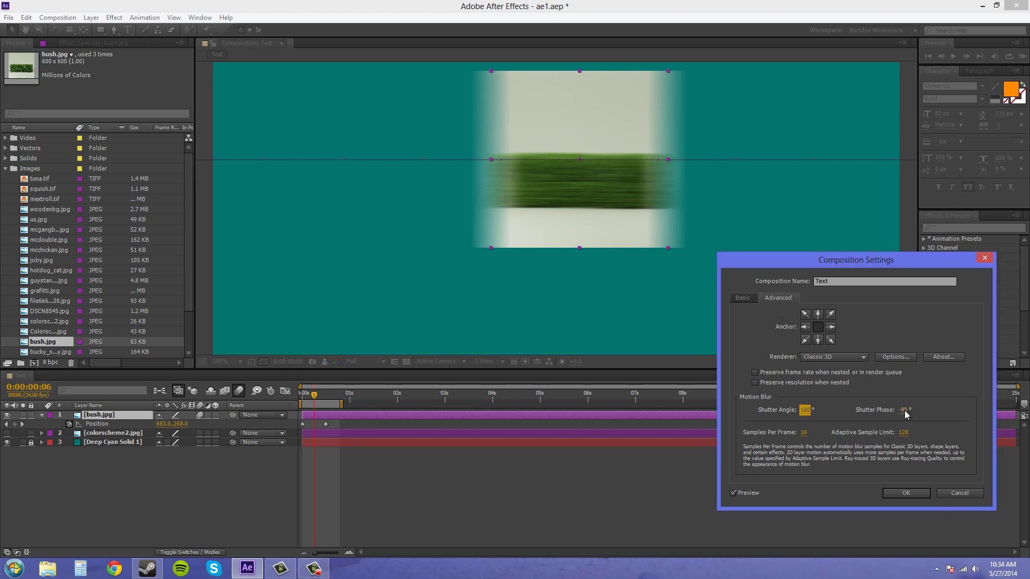
drag(904, 410, 1029, 410)
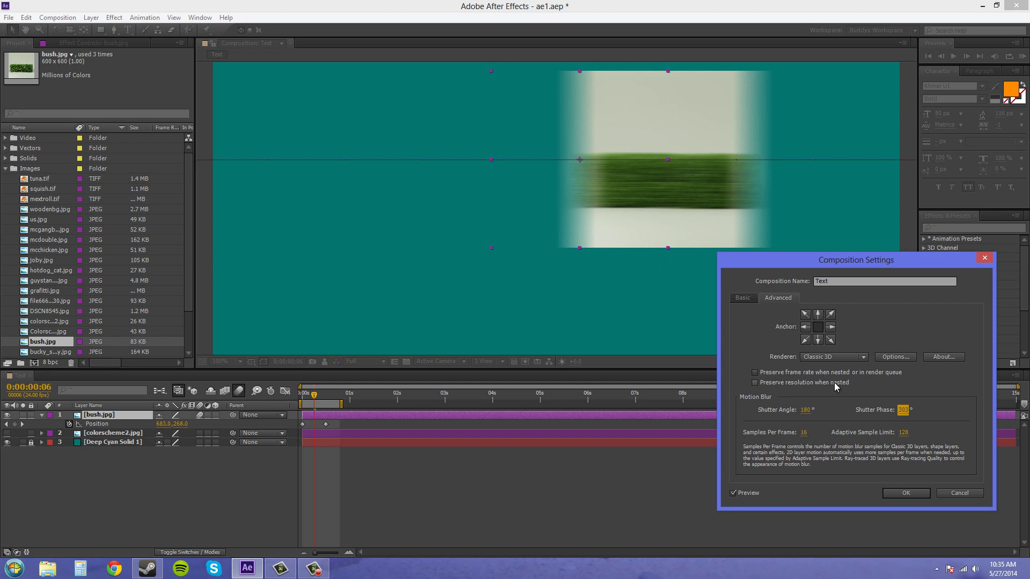
click(903, 411)
text(-90)
key(Return)
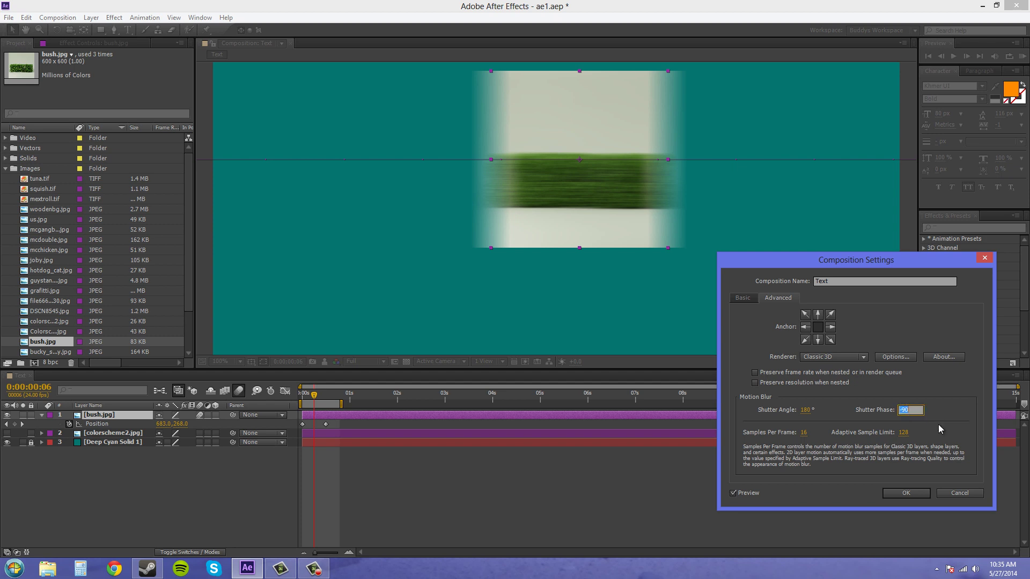
drag(906, 411, 789, 405)
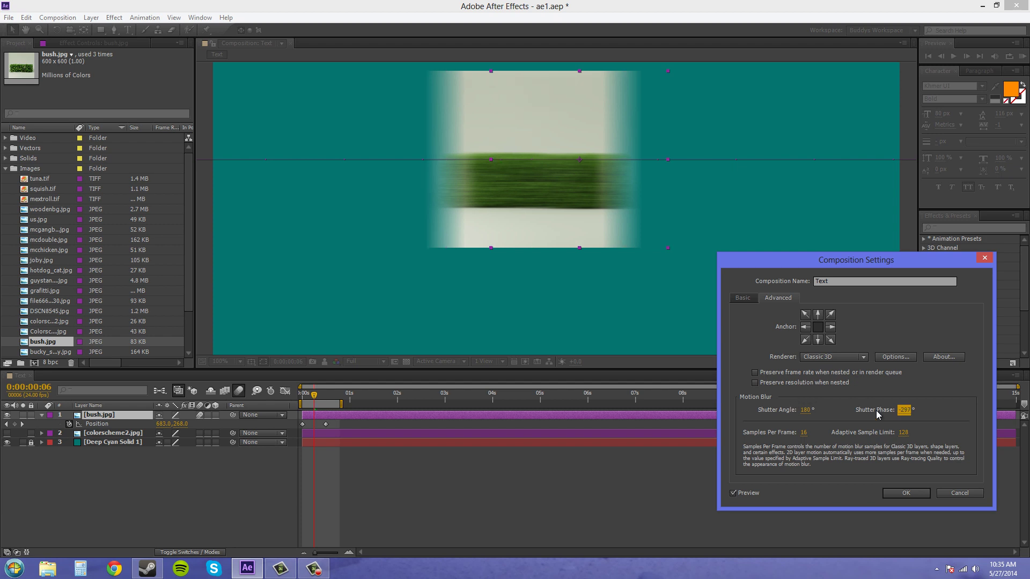
text(-360)
key(Return)
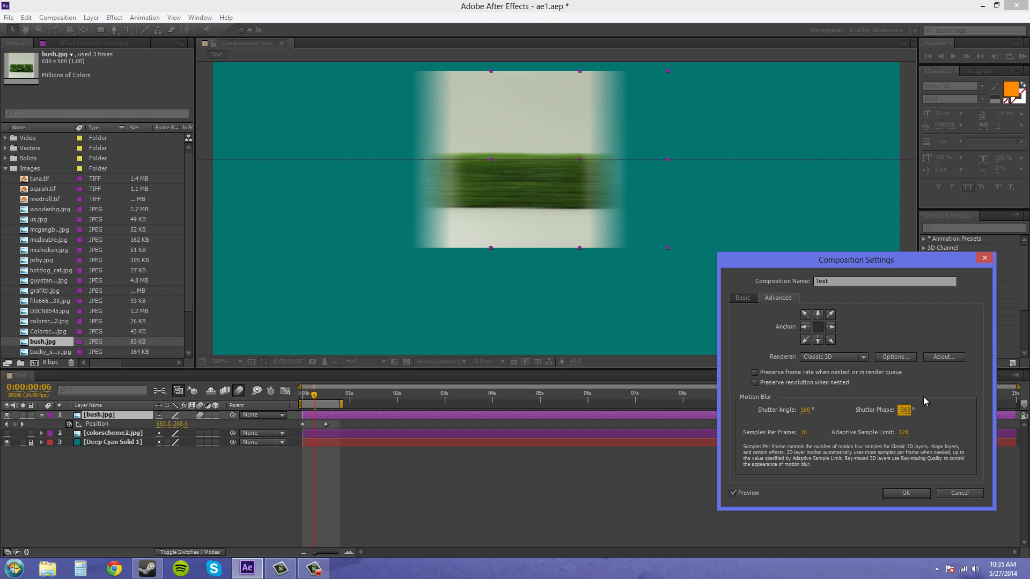
Step: Return Shutter Phase to -90° and enter a 520° Shutter Angle
mouse_move(905, 410)
mouse_down()
mouse_move(1014, 425)
mouse_move(907, 410)
mouse_up()
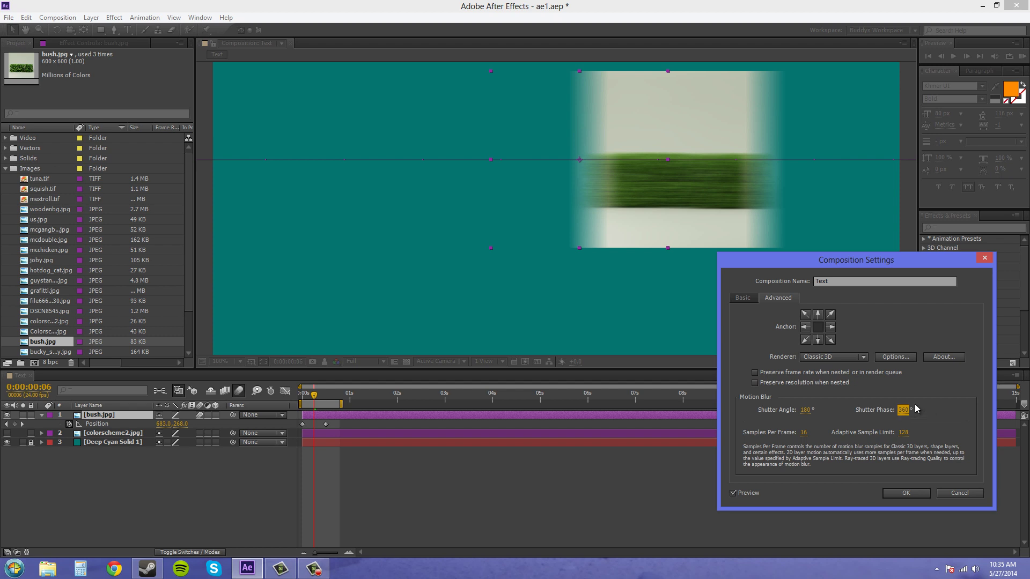
click(903, 410)
text(-90)
click(847, 425)
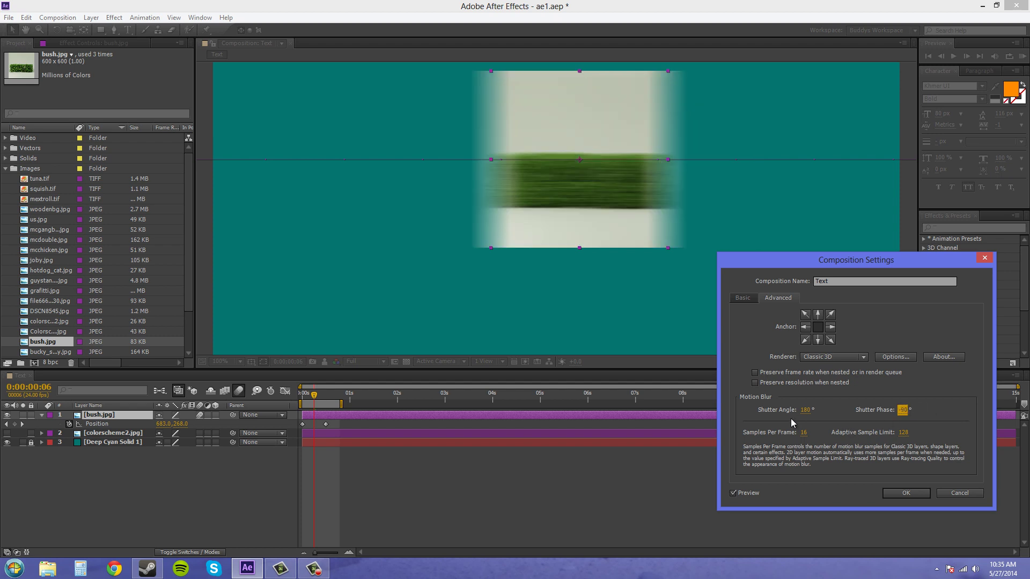
click(805, 410)
Step: Apply the 520° shutter angle, then compute 520 / 2 = 260 in Calculator and minimize it
click(853, 427)
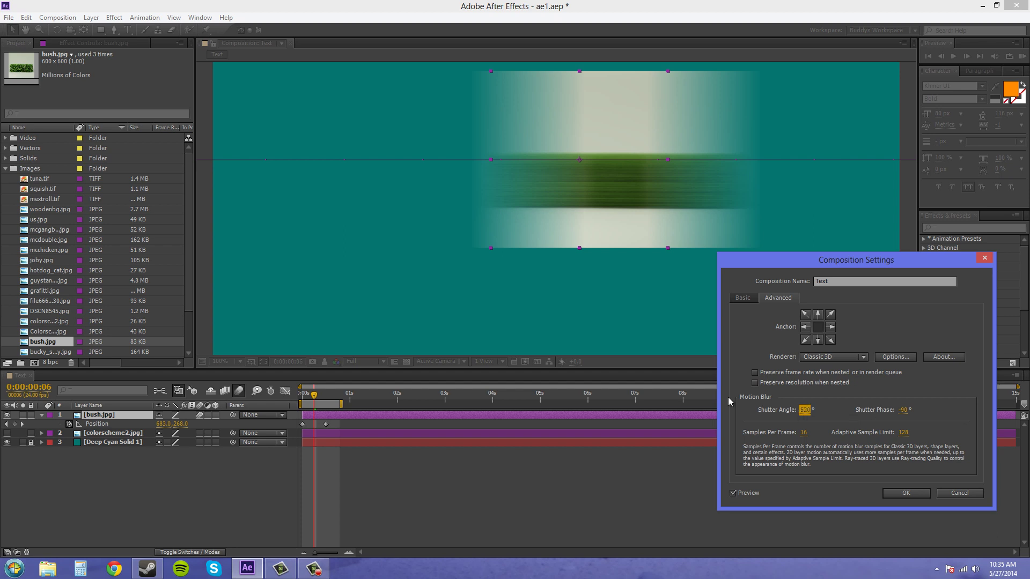
click(78, 569)
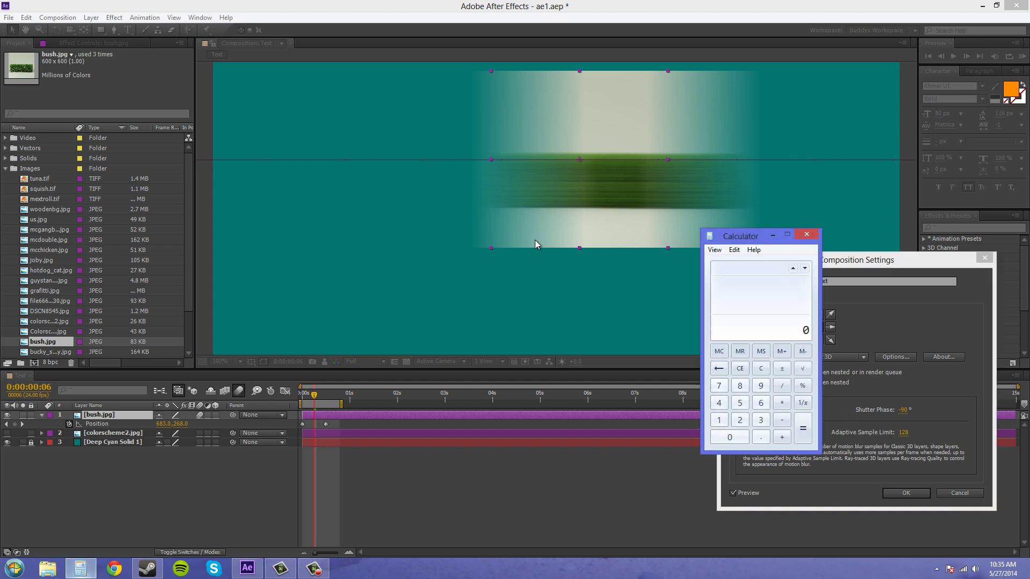
drag(753, 241, 554, 257)
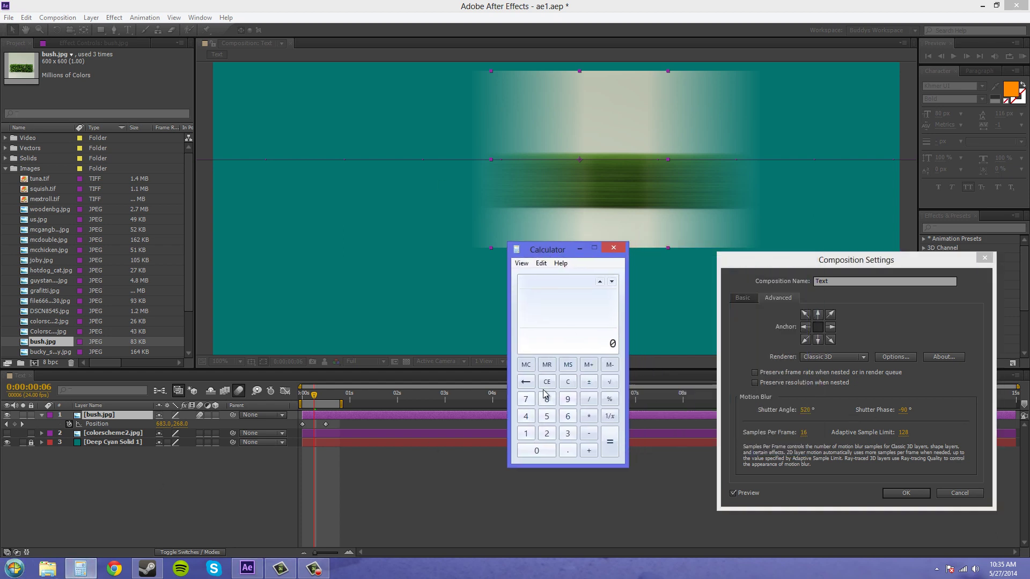
click(547, 417)
click(546, 433)
click(537, 451)
click(588, 399)
click(548, 434)
click(610, 442)
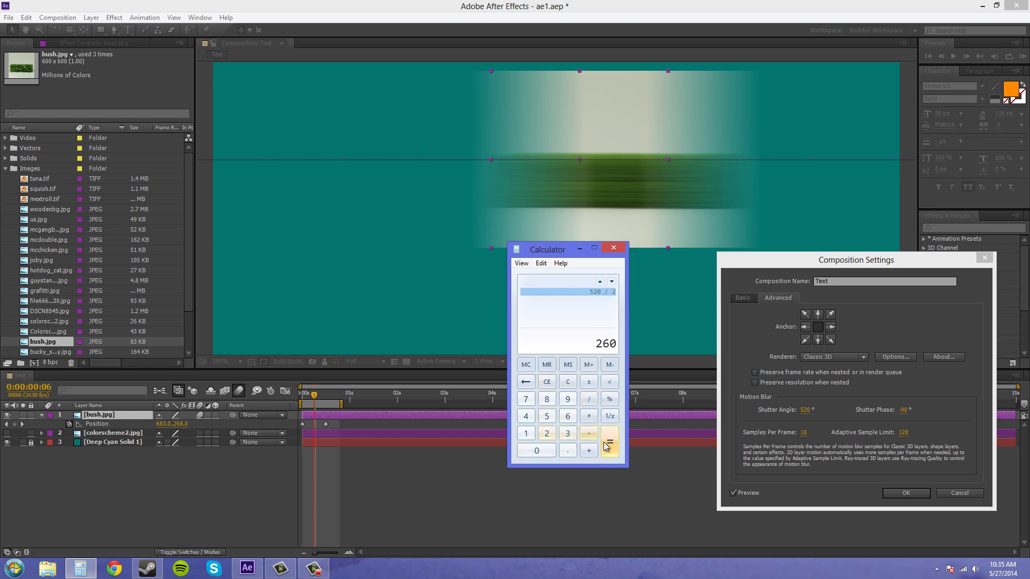
click(581, 249)
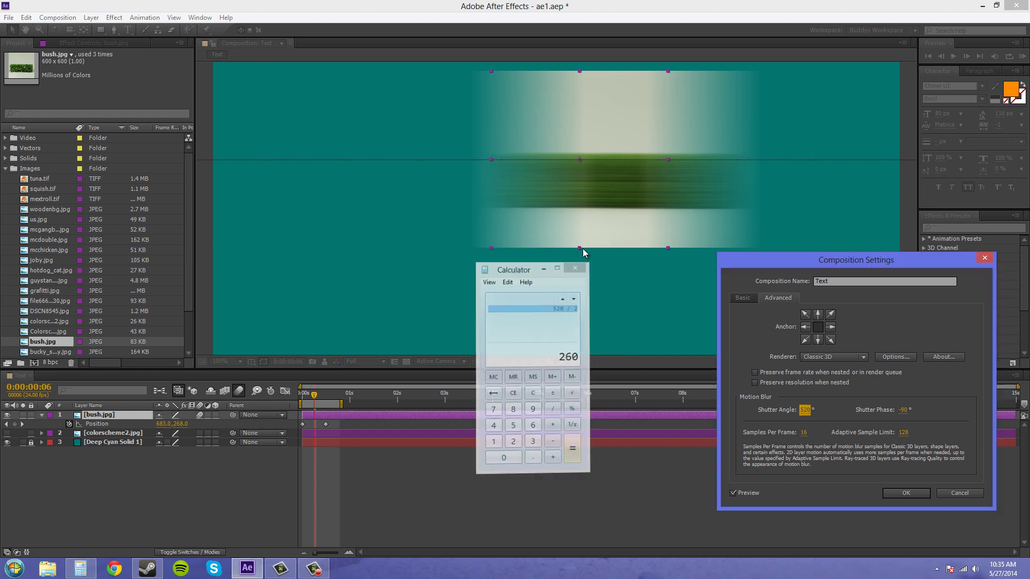
Step: Enter -260° for Shutter Phase, half the 520° Shutter Angle
click(903, 410)
text(-260)
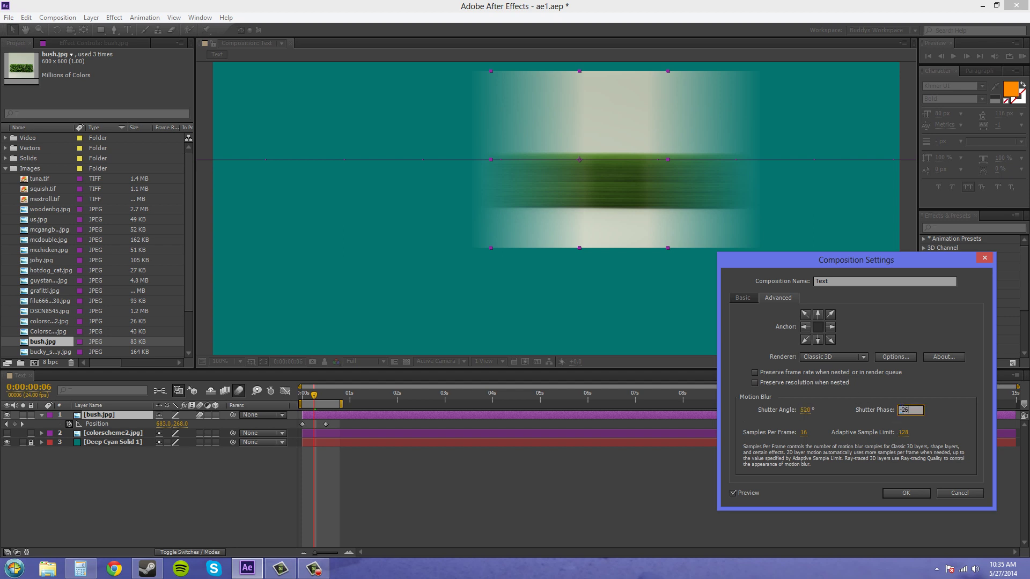
key(Return)
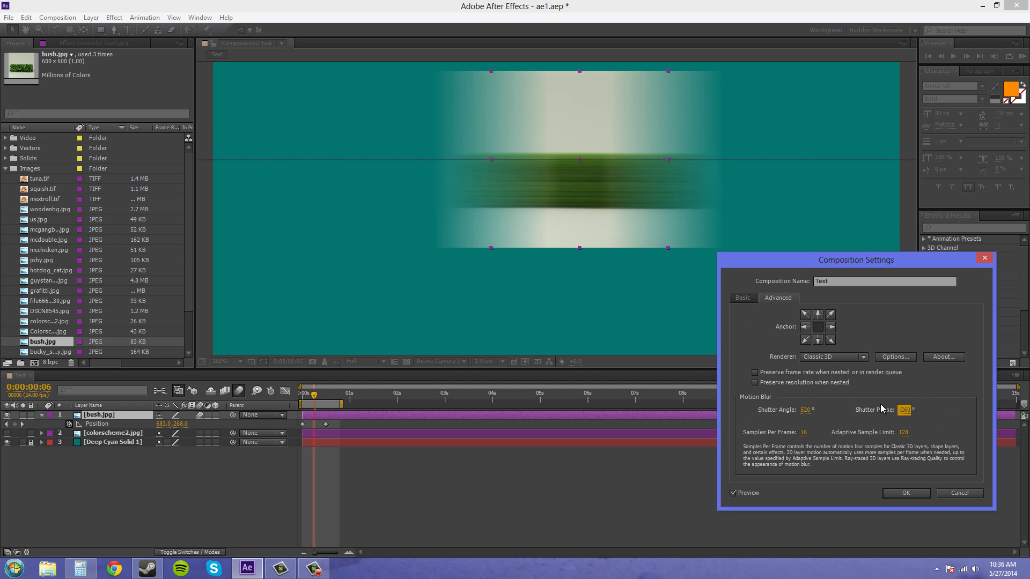
click(814, 410)
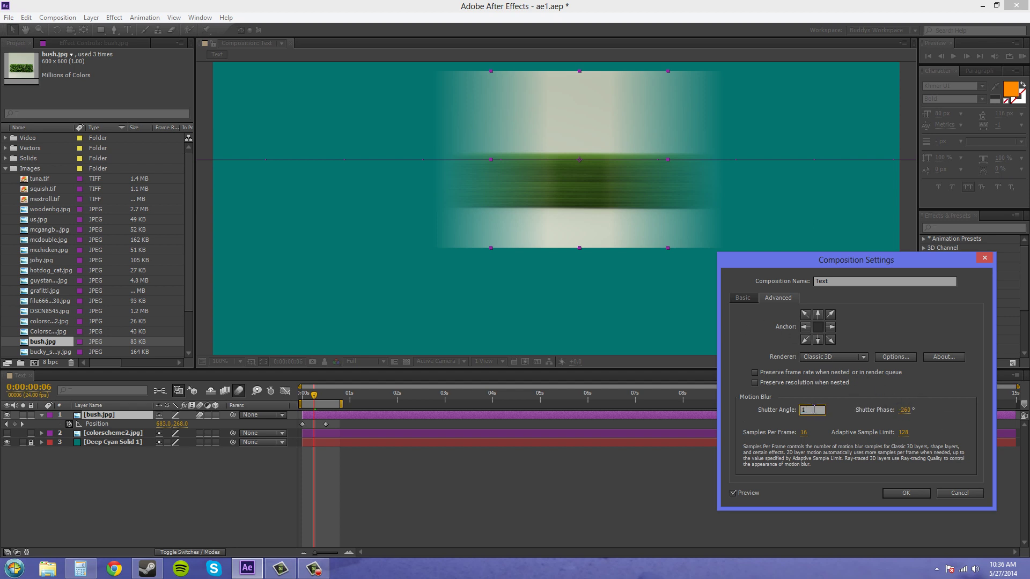